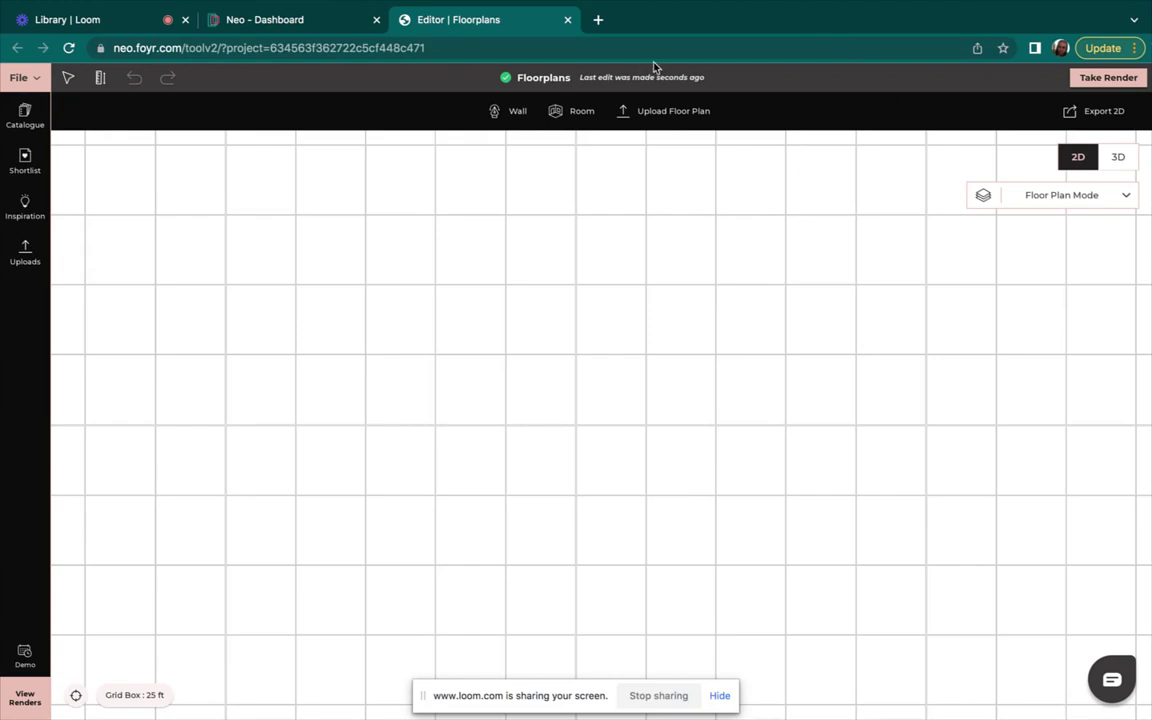
# Open the Upload Floor Plan dialog from the top toolbar.
pyautogui.click(644, 117)
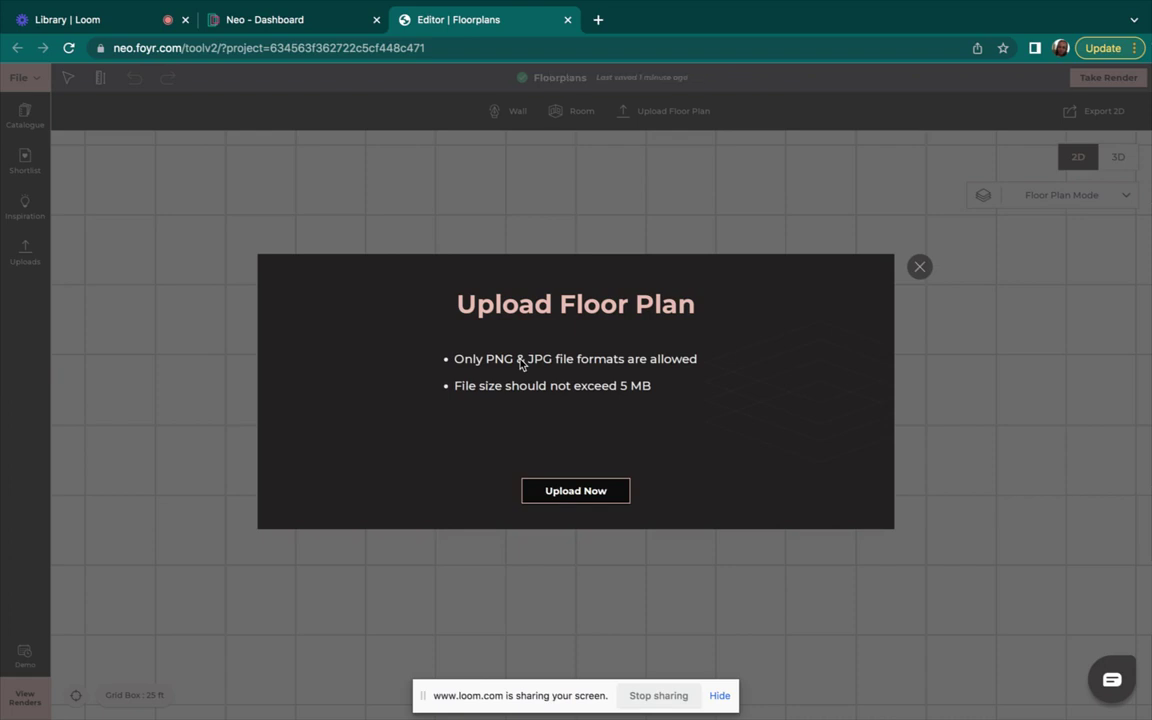
# Start choosing an image file and browse to the Desktop folder.
pyautogui.click(590, 495)
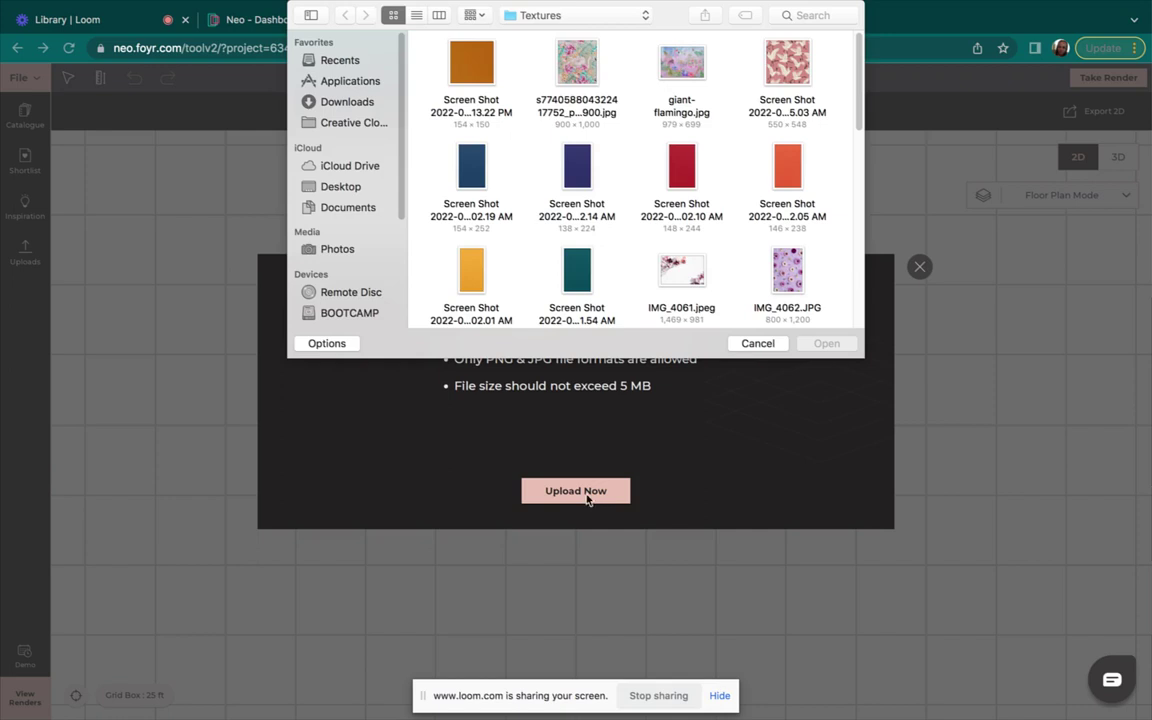
pyautogui.click(643, 15)
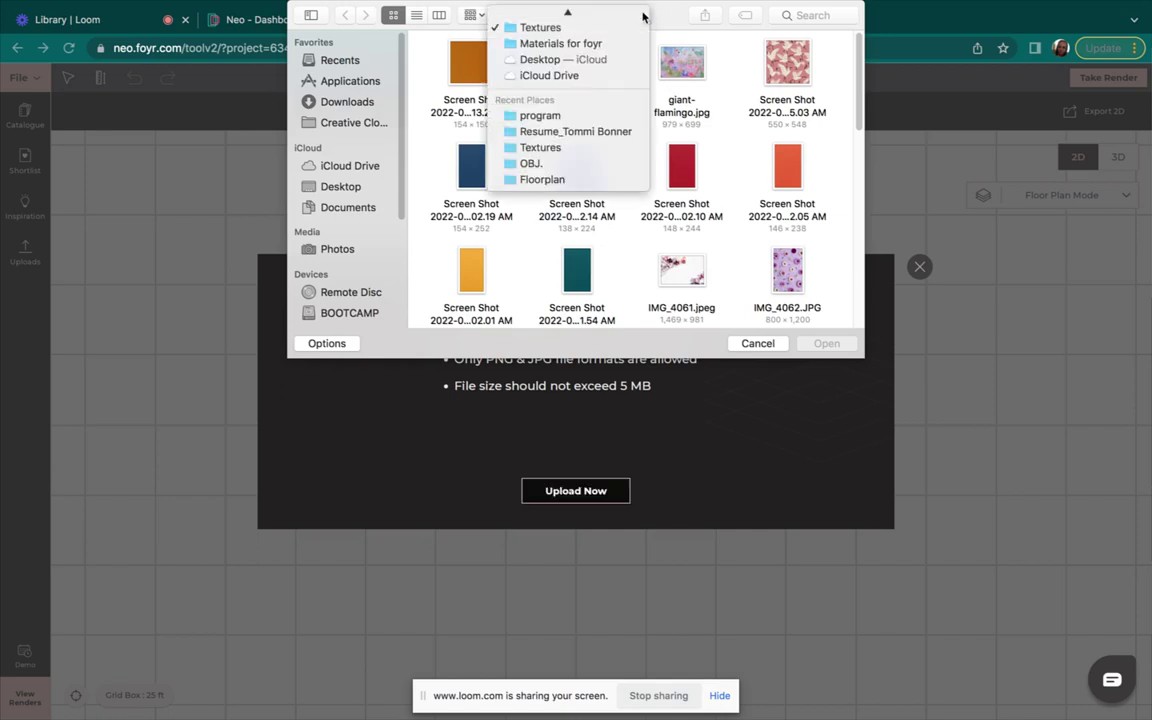
pyautogui.click(592, 60)
pyautogui.click(620, 15)
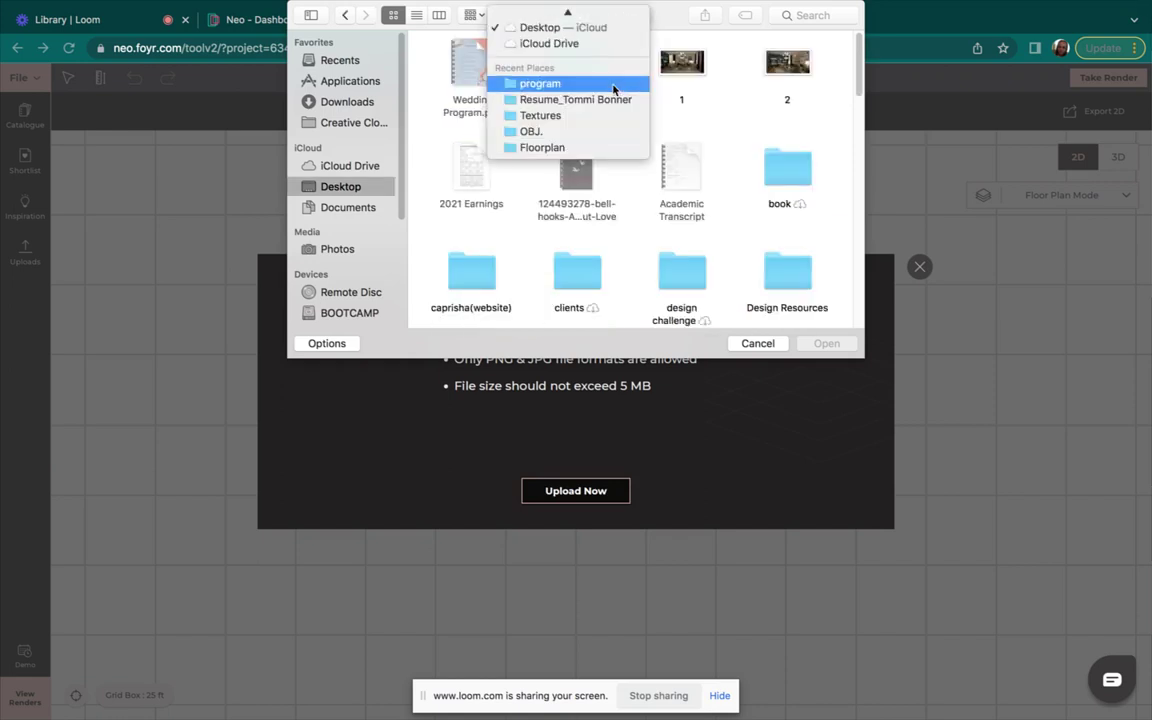
pyautogui.click(732, 228)
pyautogui.scroll(-5, 735, 230)
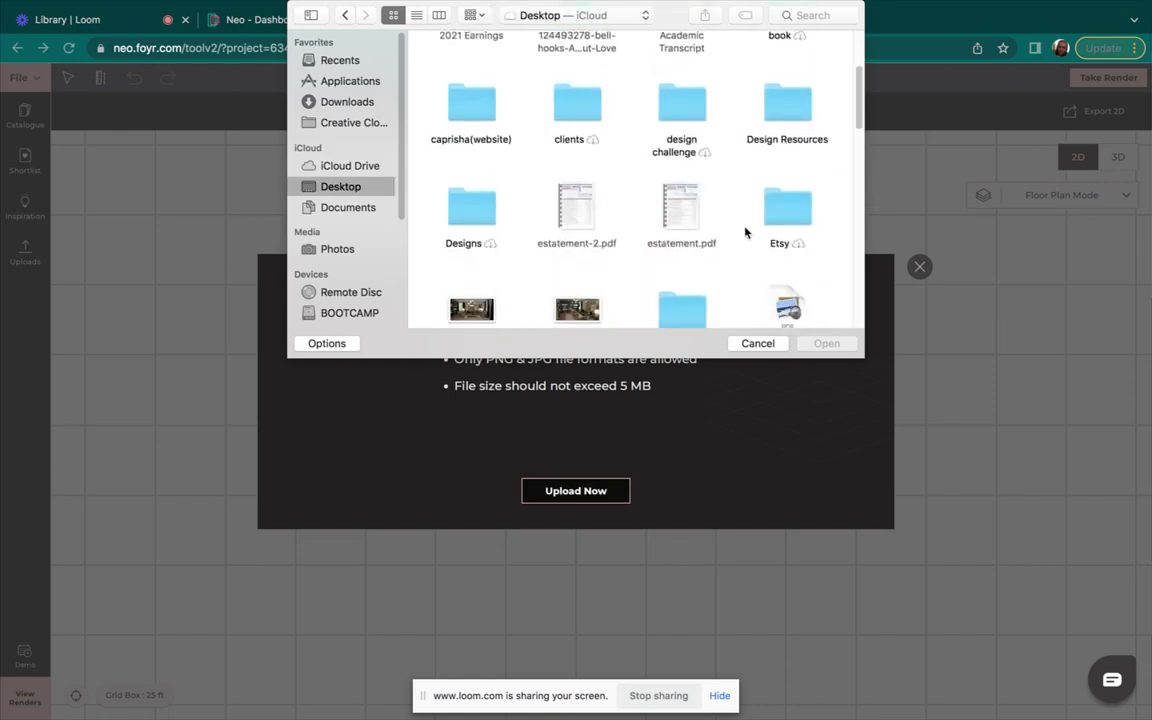
pyautogui.scroll(-2, 745, 233)
pyautogui.scroll(-4, 745, 233)
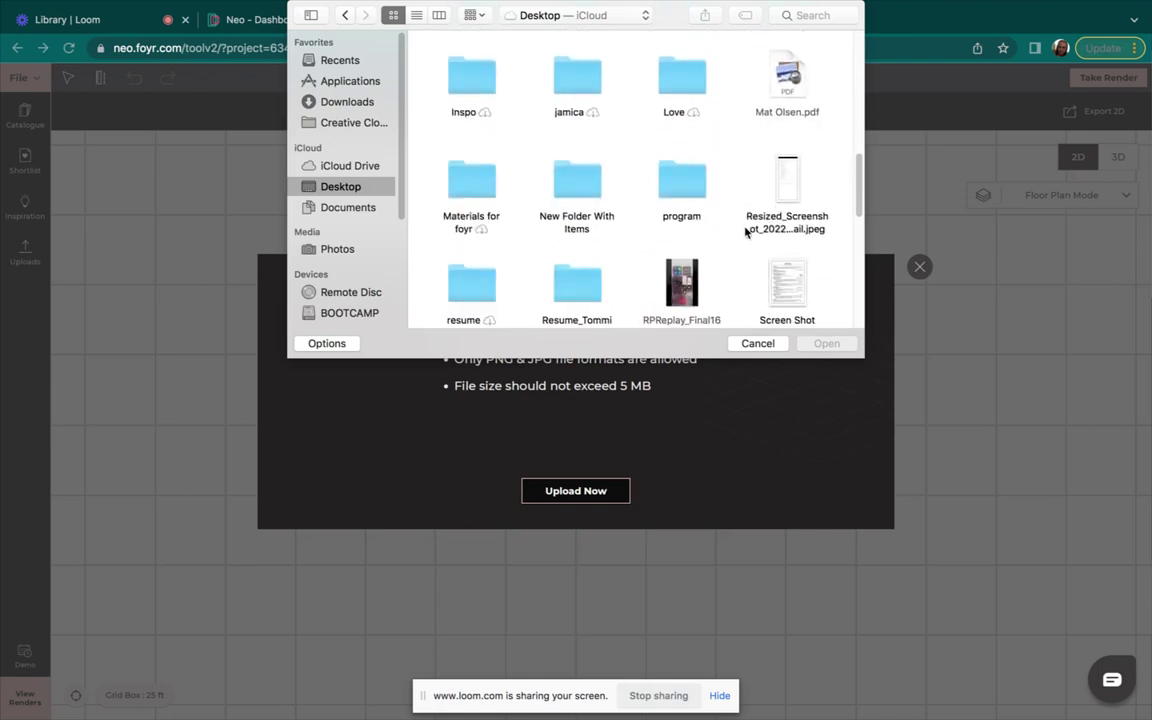
pyautogui.scroll(-1, 745, 233)
pyautogui.scroll(-2, 746, 231)
pyautogui.scroll(-3, 746, 231)
pyautogui.scroll(-1, 746, 231)
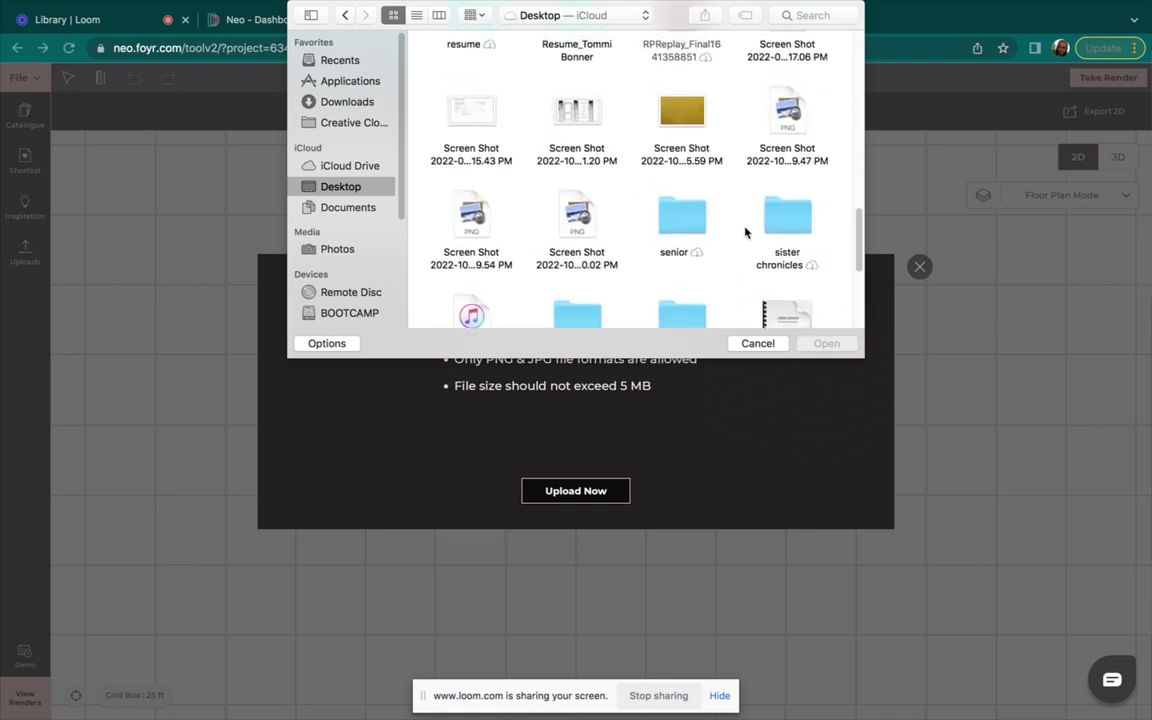
pyautogui.scroll(5, 746, 231)
pyautogui.scroll(2, 577, 138)
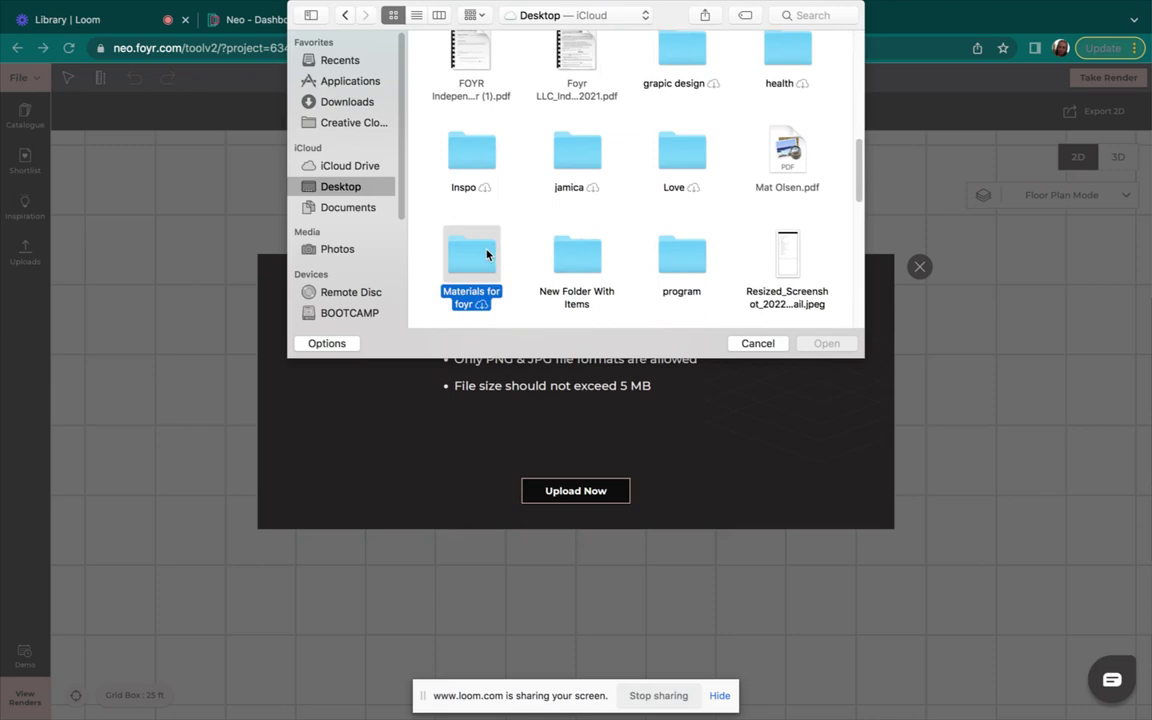
# Load Demo.jpg from Materials for foyr > Floorplan into the crop step.
pyautogui.doubleClick(478, 255)
pyautogui.doubleClick(633, 64)
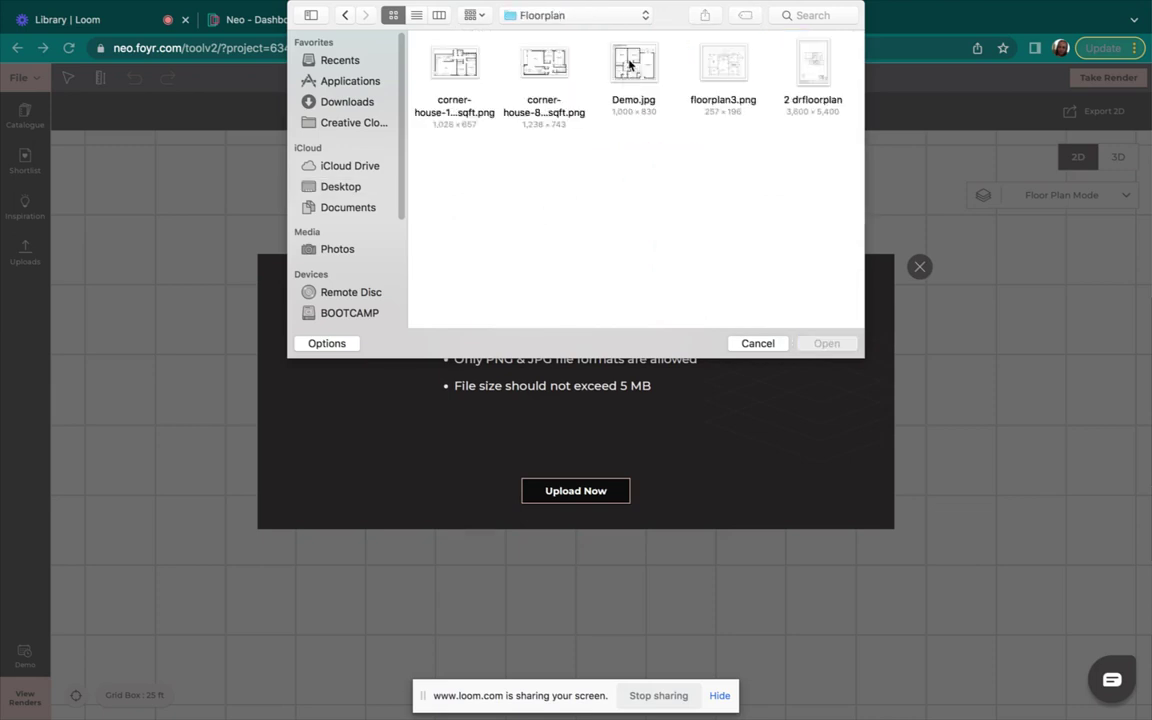
pyautogui.click(633, 66)
pyautogui.click(826, 344)
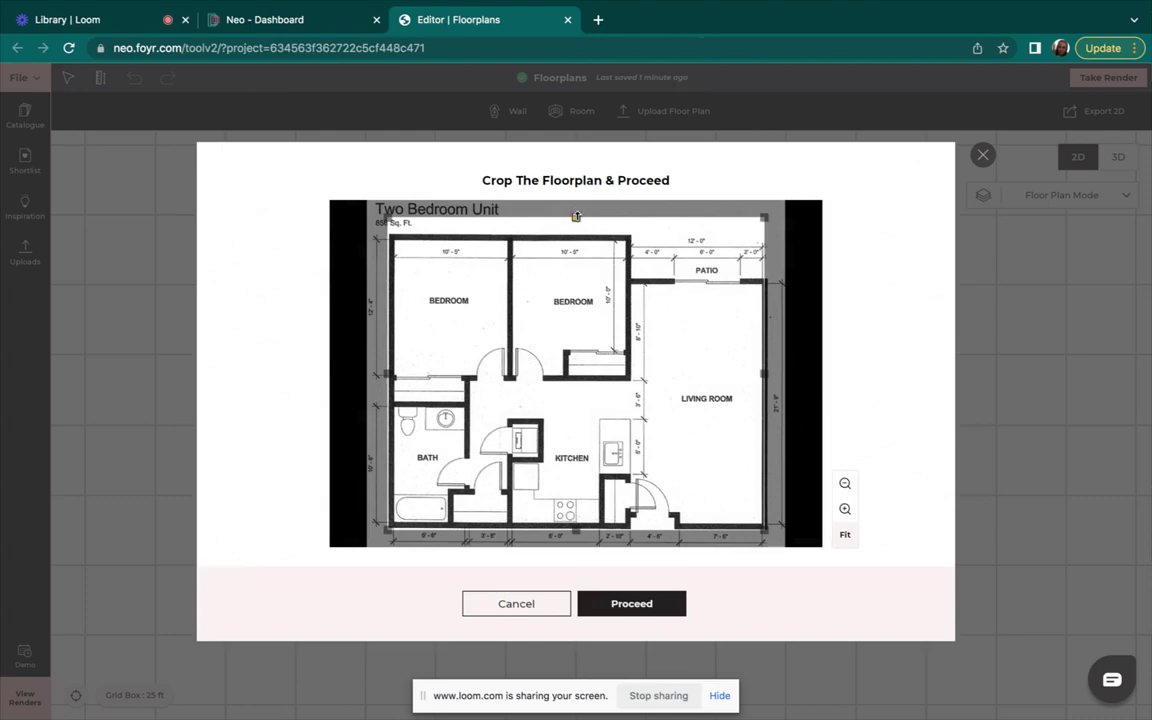
# Fit the crop box tightly to the Two Bedroom Unit plan's walls and proceed to scaling.
pyautogui.moveTo(575, 210); pyautogui.dragTo(575, 231)
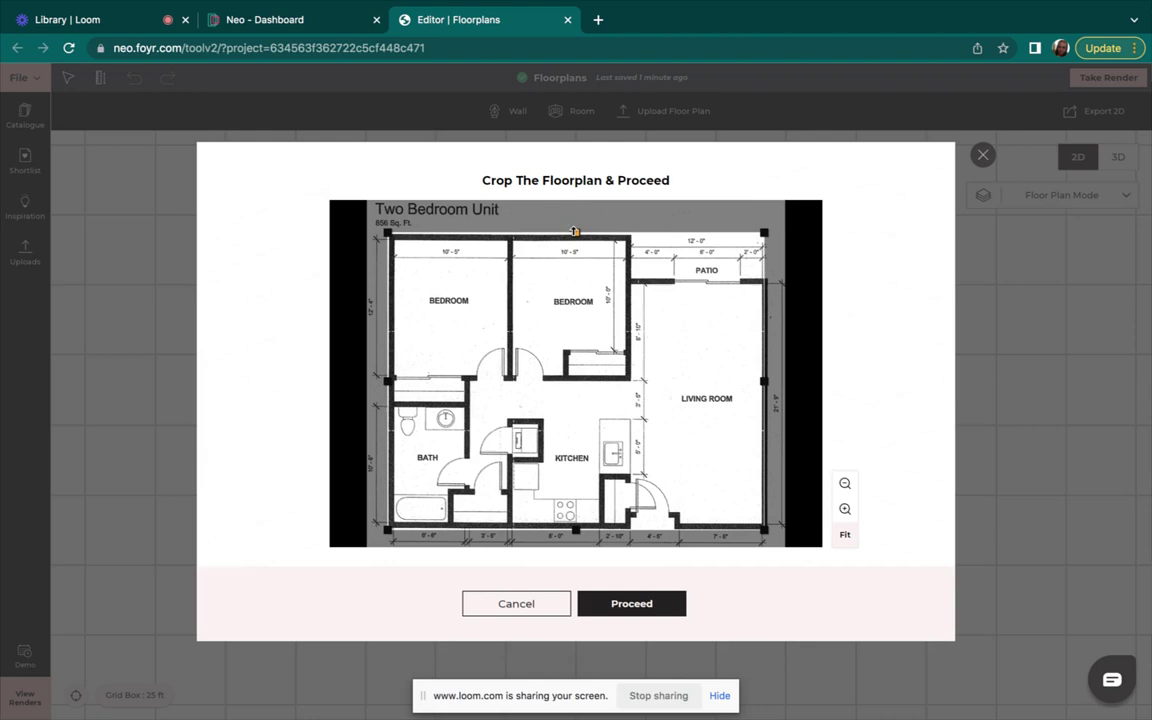
pyautogui.moveTo(387, 380); pyautogui.dragTo(390, 380)
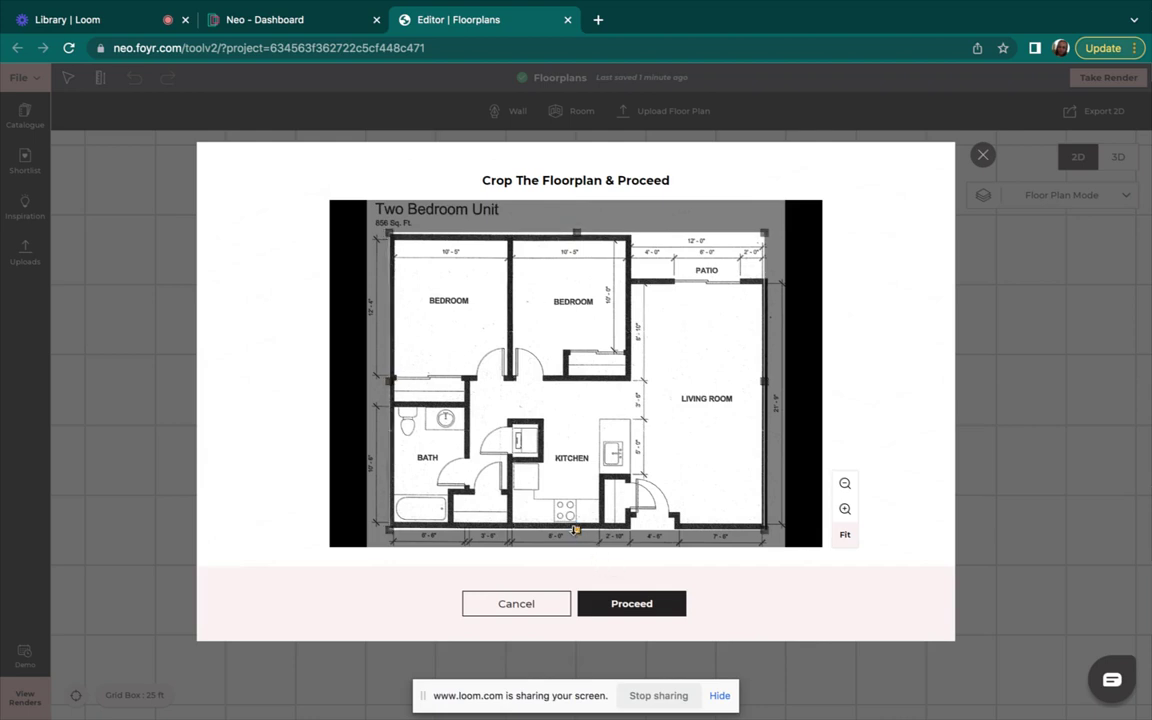
pyautogui.moveTo(575, 530); pyautogui.dragTo(575, 547)
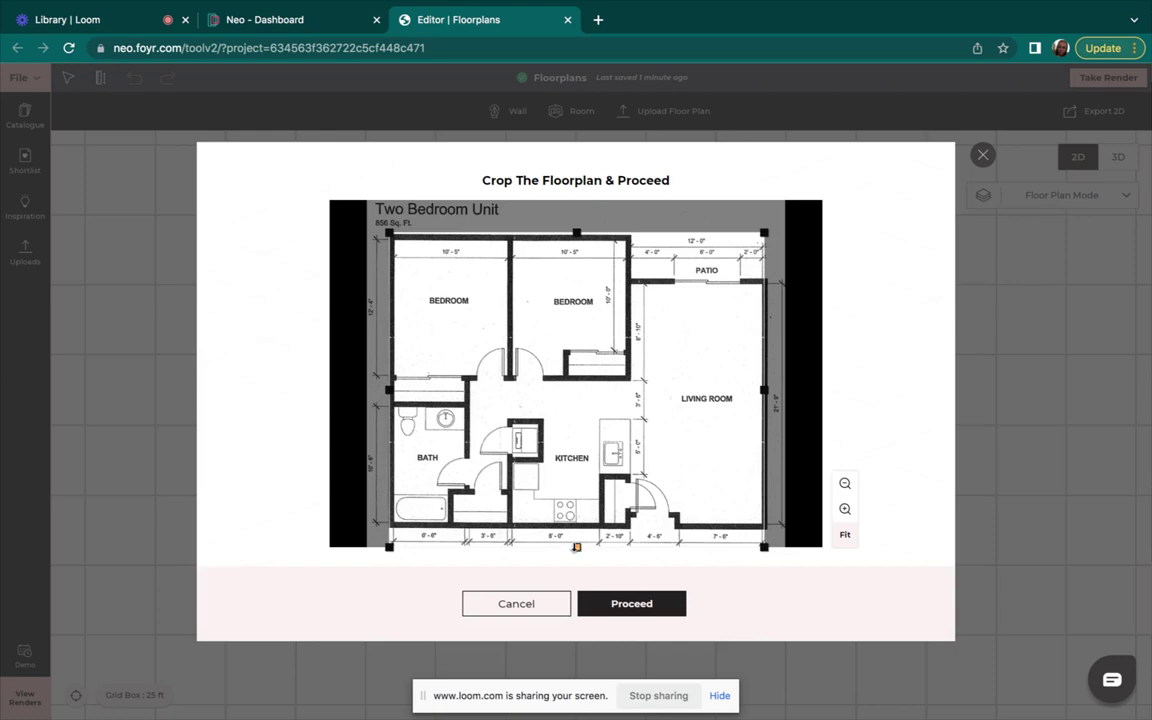
pyautogui.moveTo(576, 547); pyautogui.dragTo(568, 527)
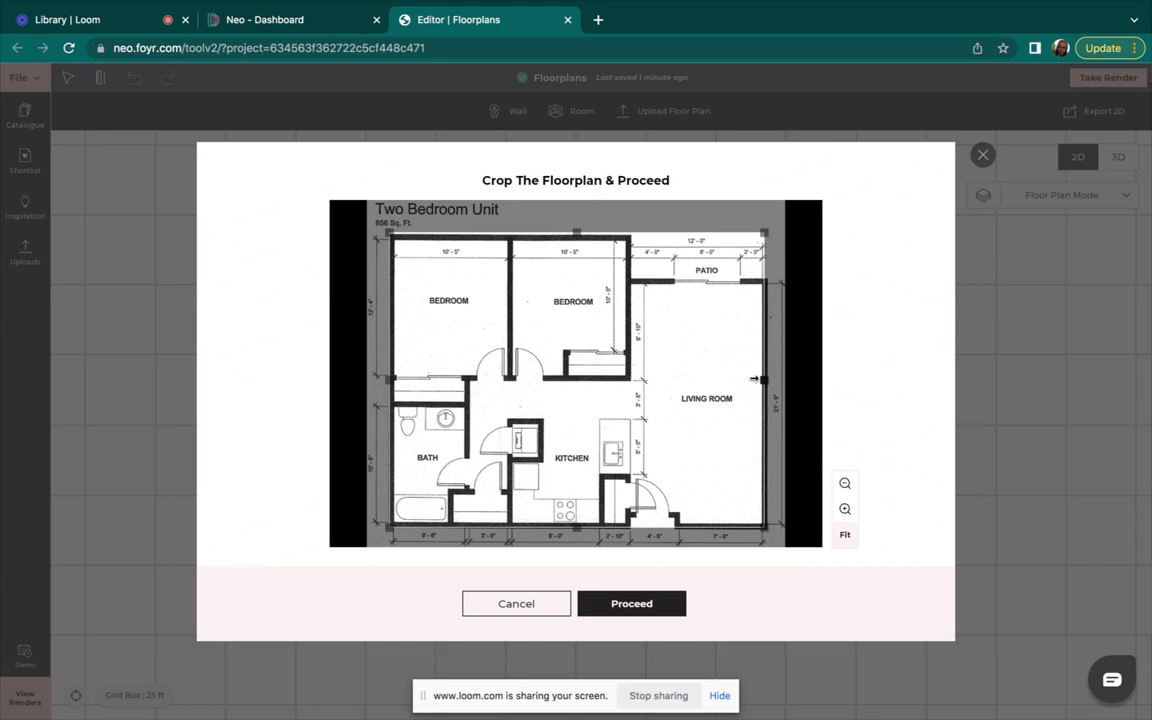
pyautogui.moveTo(764, 379); pyautogui.dragTo(766, 376)
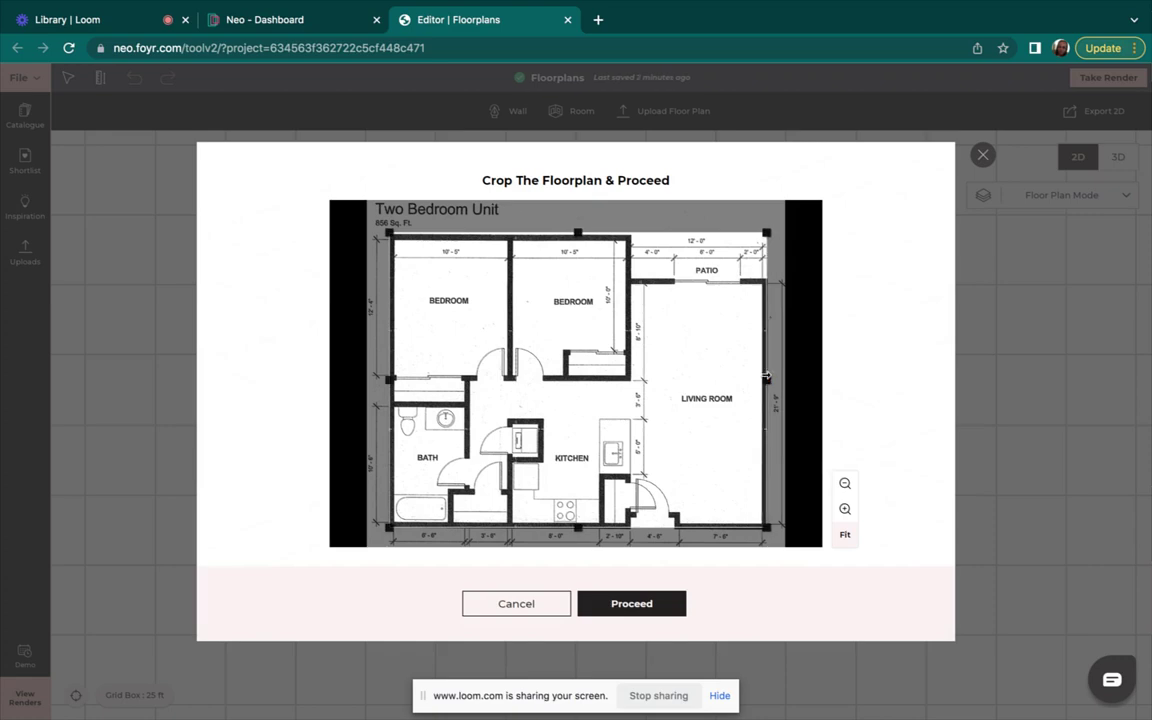
pyautogui.click(640, 607)
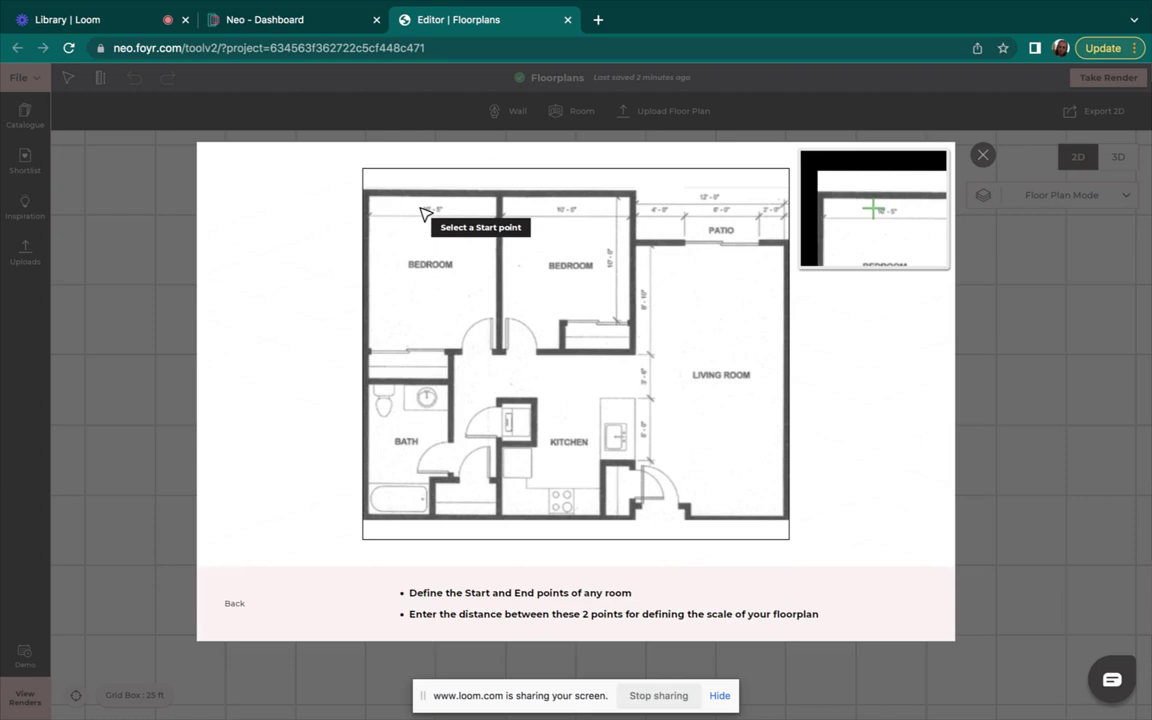
# Scale the plan by setting the left bedroom's top wall to 10'5" in feet.
pyautogui.click(368, 196)
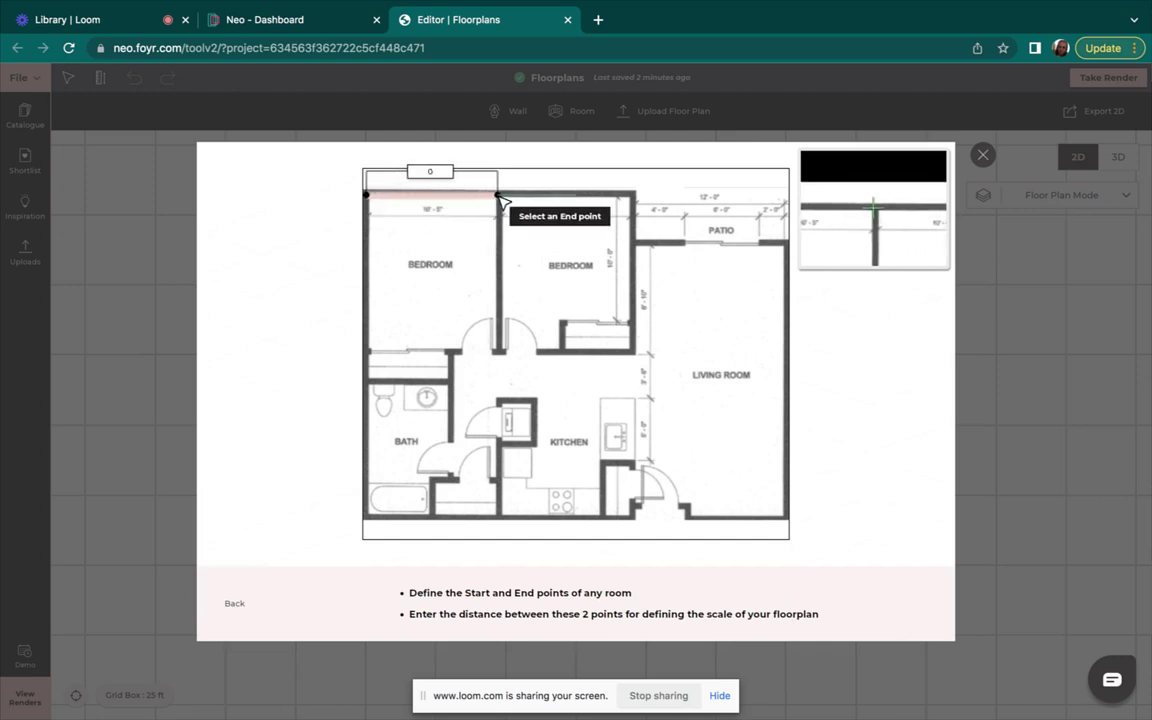
pyautogui.click(497, 196)
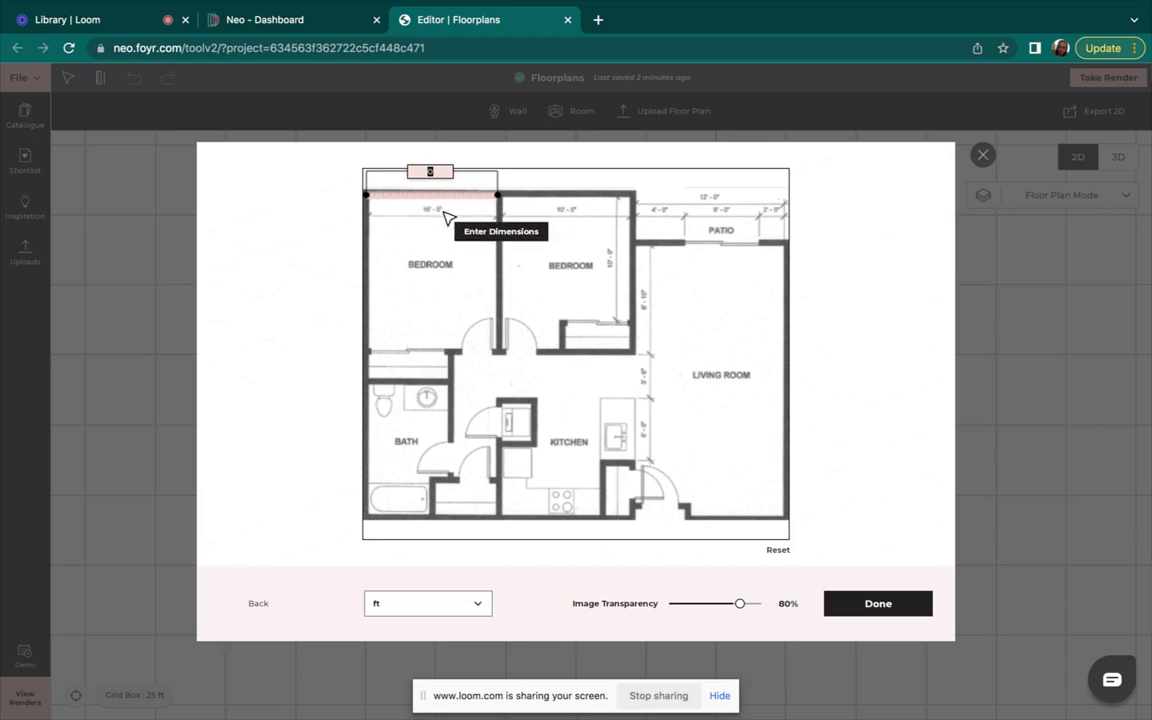
pyautogui.write("10'5")
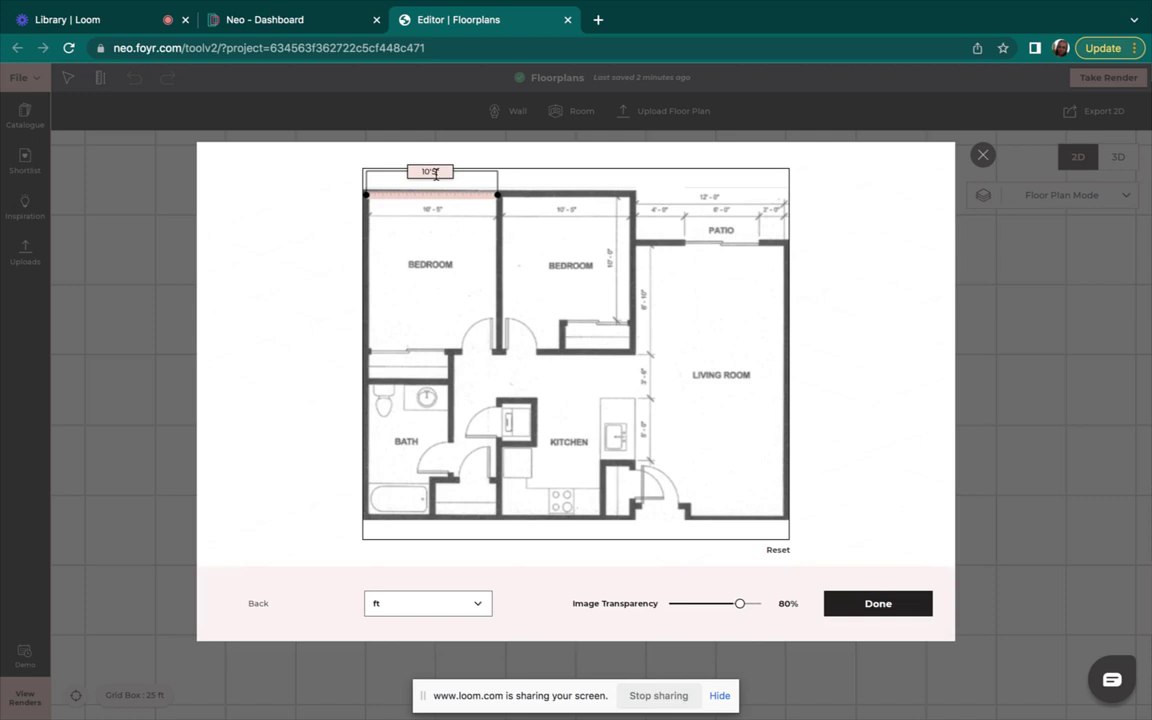
pyautogui.click(899, 606)
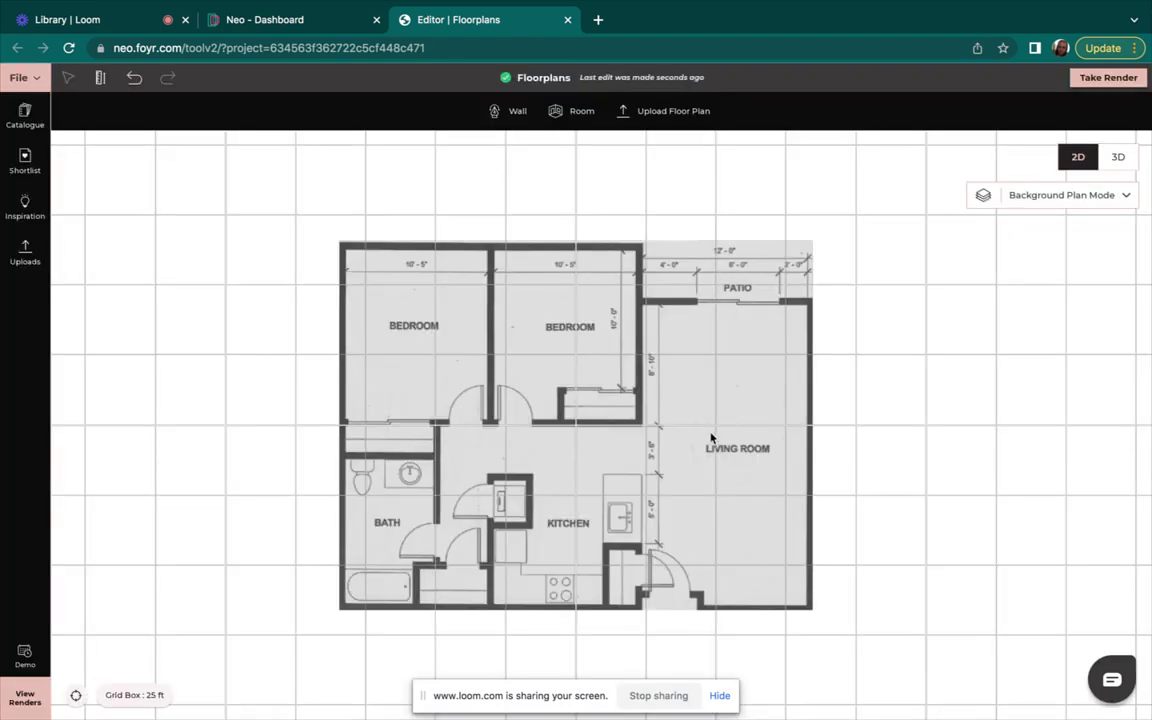
# Shift the background plan slightly up-left, deselect it, and enter room-drawing mode.
pyautogui.moveTo(737, 472); pyautogui.dragTo(722, 461)
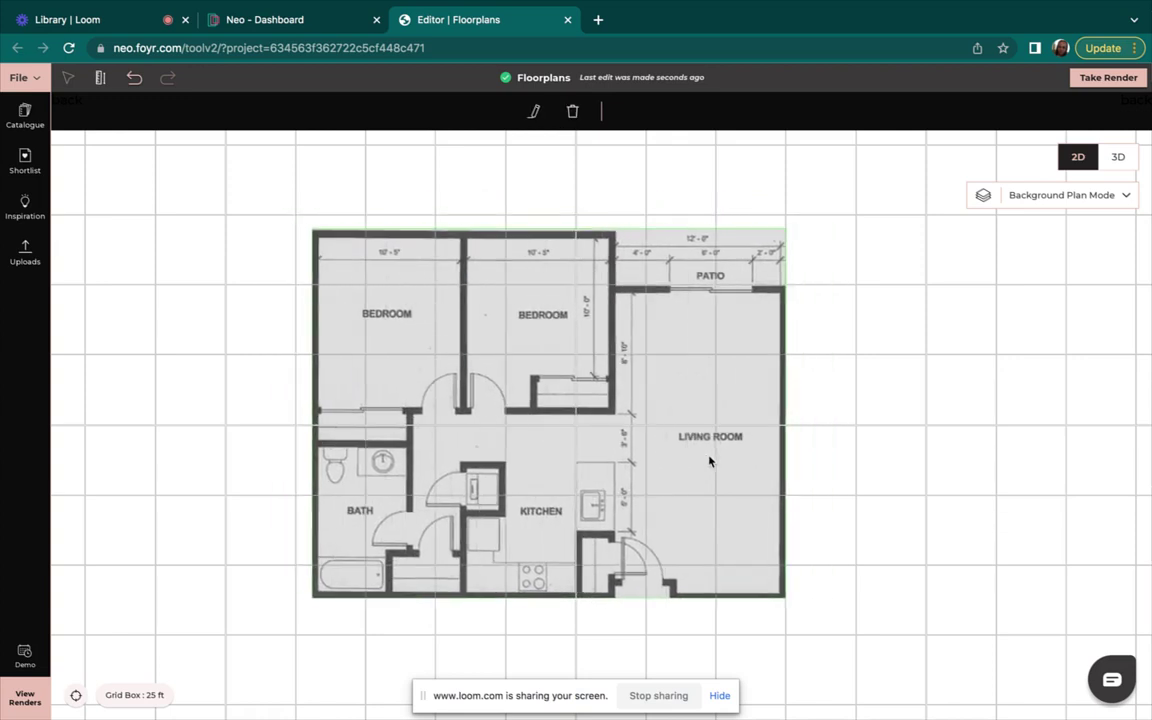
pyautogui.click(504, 191)
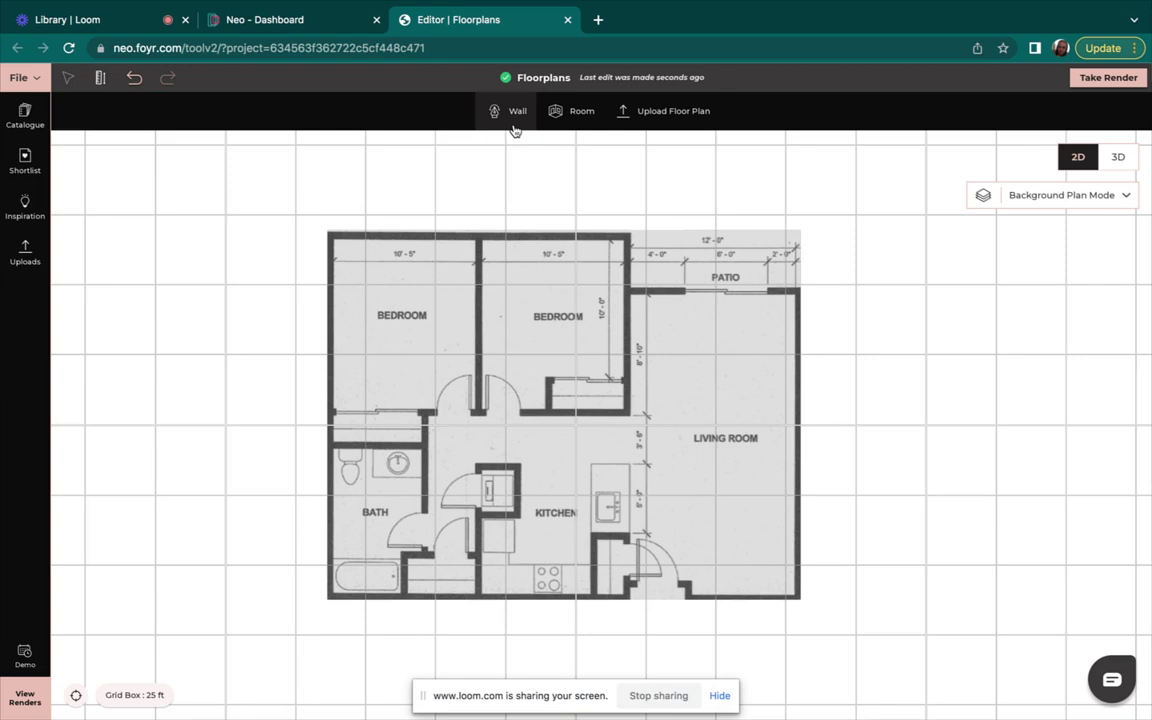
pyautogui.click(565, 113)
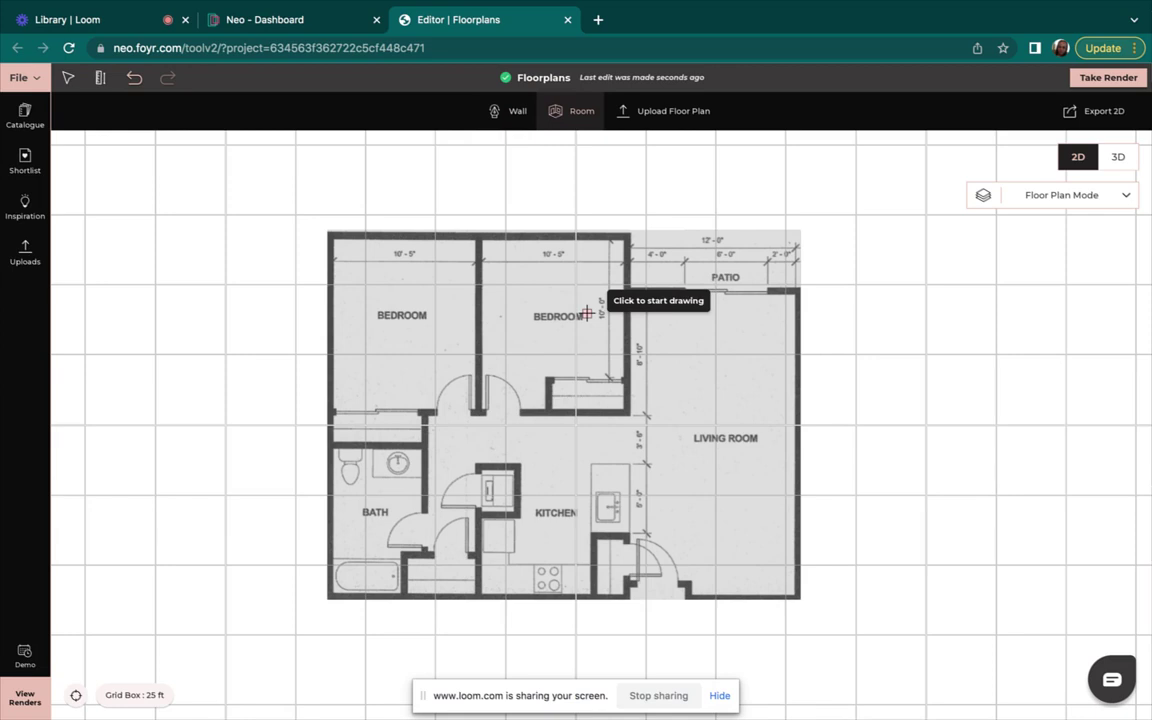
# Trace a 247.6 ft² bedroom-wing room and a 550.2 ft² room over the remaining plan.
pyautogui.click(326, 234)
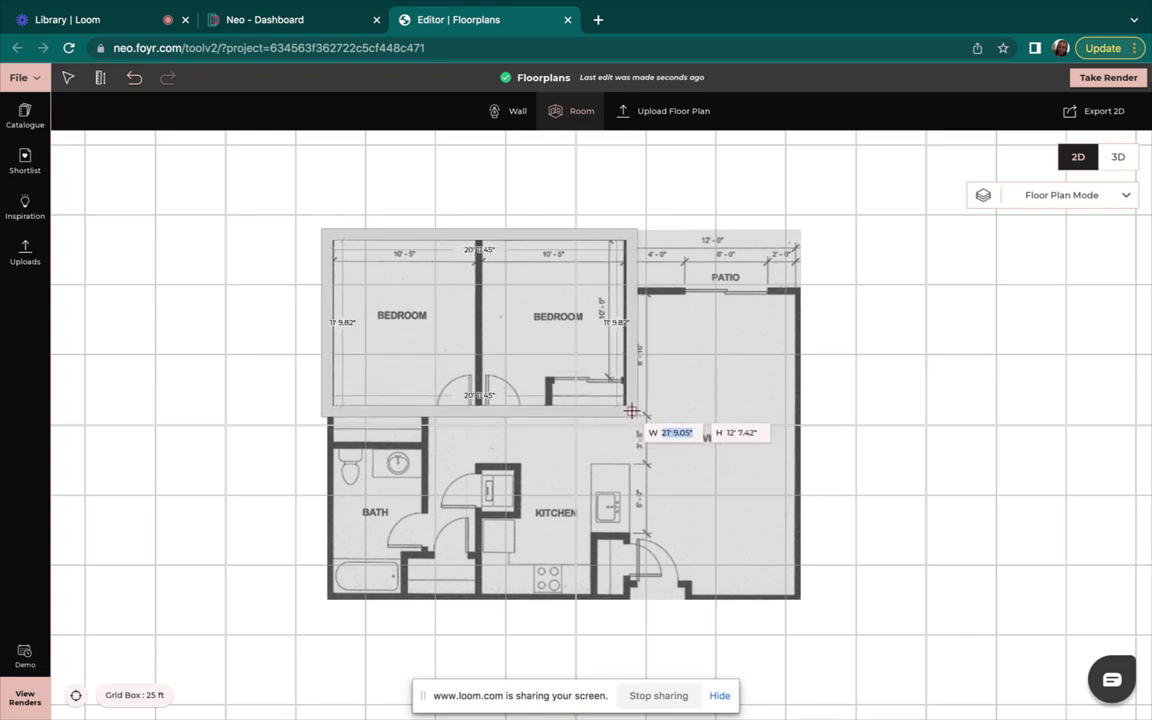
pyautogui.click(631, 410)
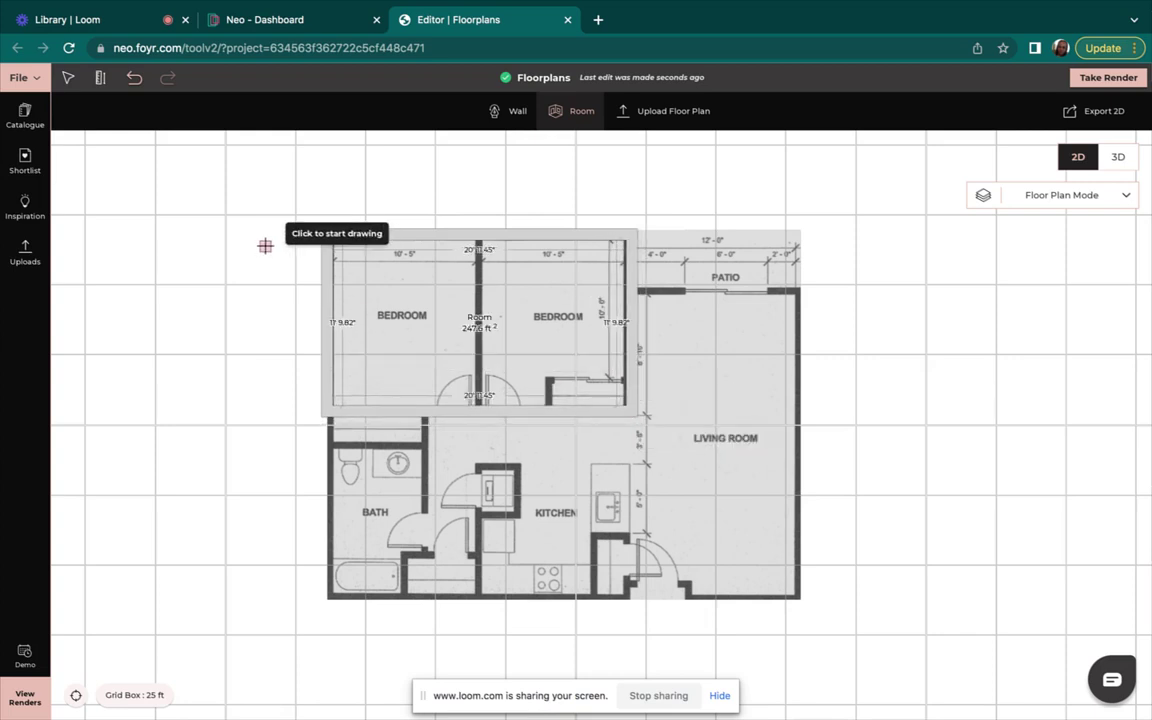
pyautogui.click(322, 236)
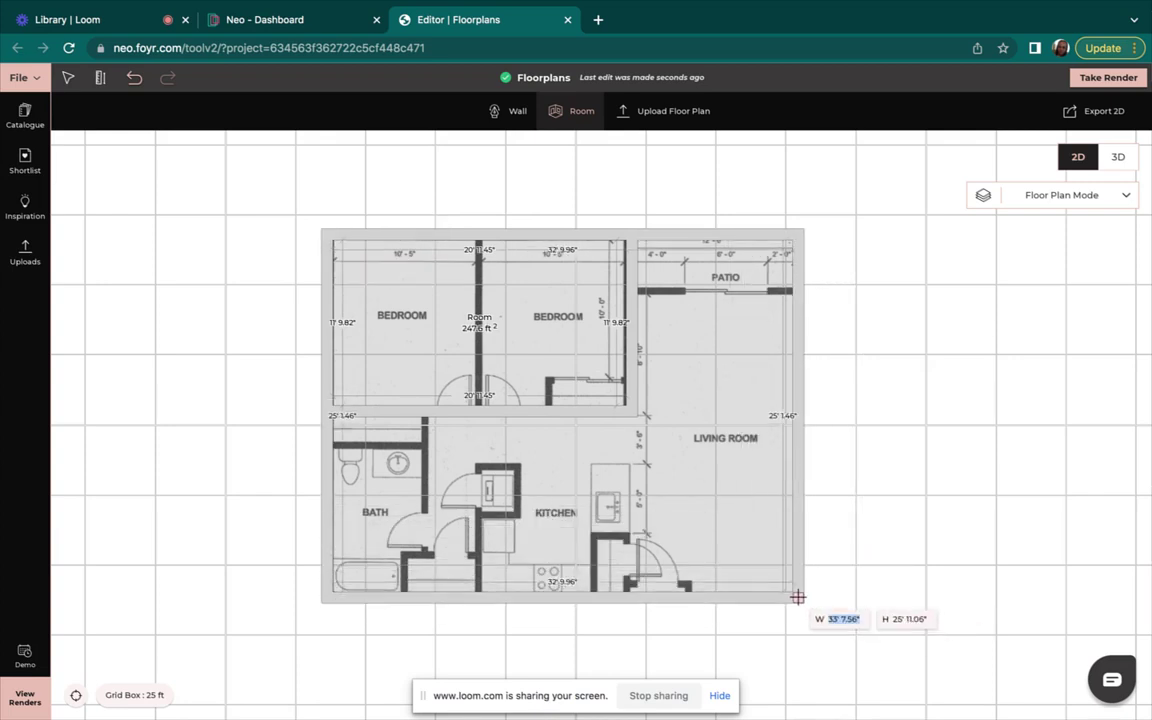
pyautogui.click(797, 597)
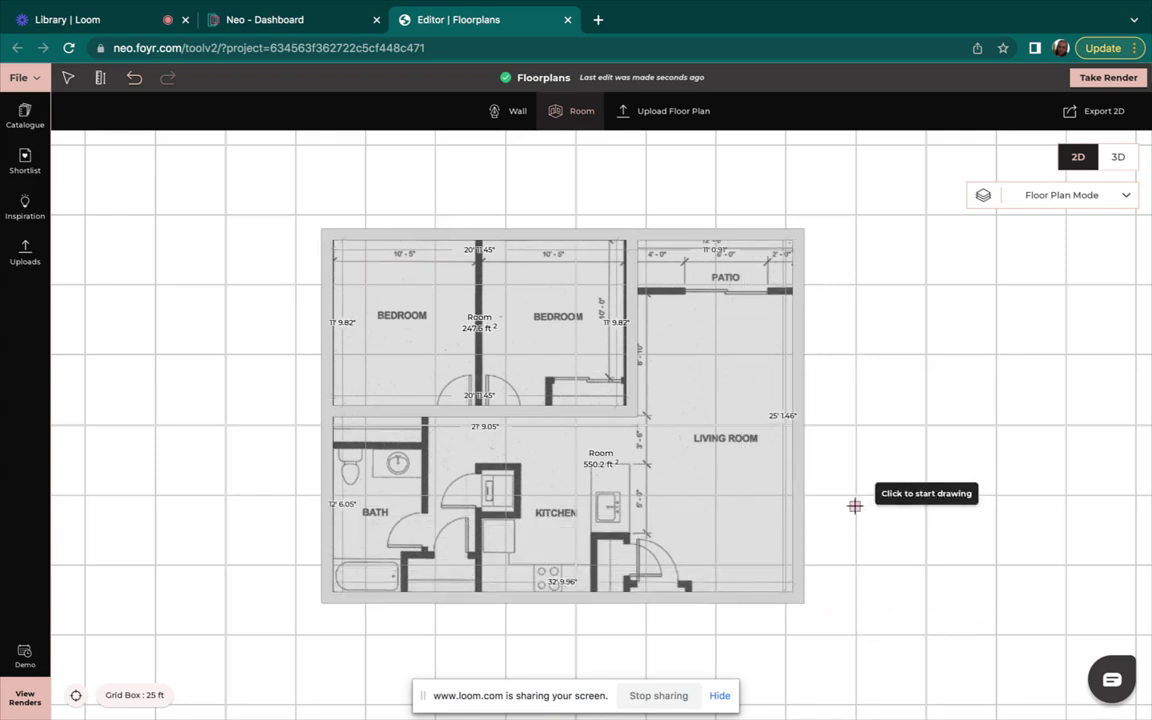
pyautogui.press('Escape')
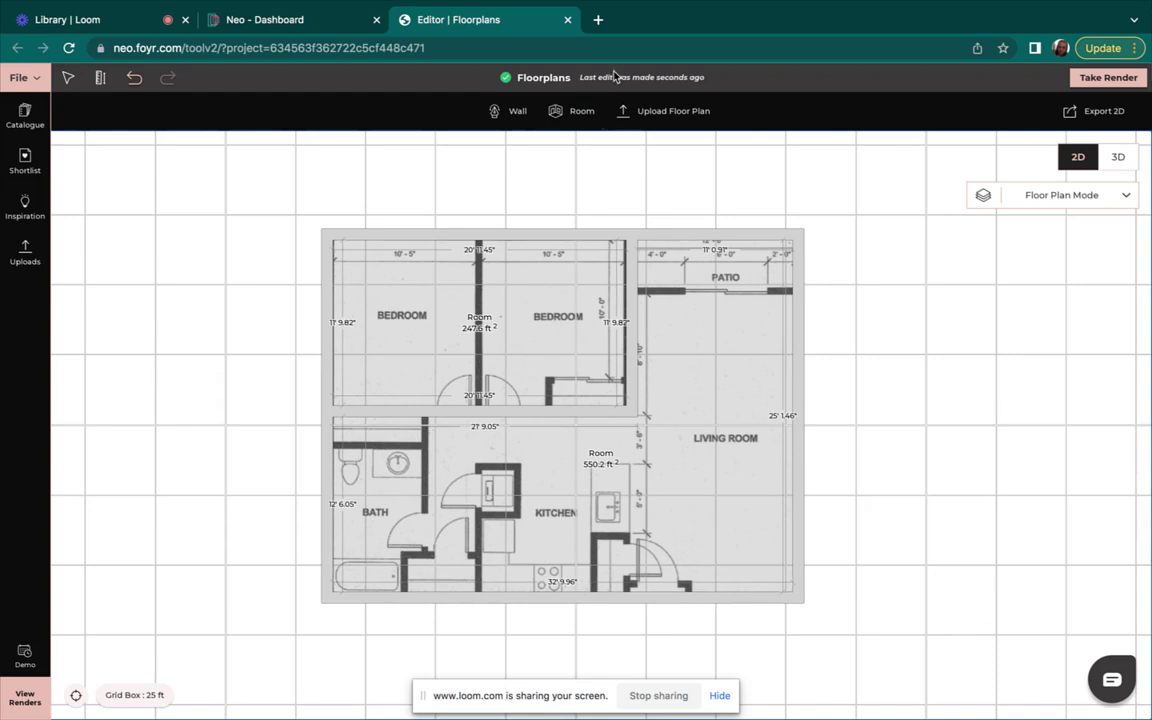
# Draw a vertical wall from the top bedroom wall down to the plan's bottom edge.
pyautogui.click(513, 113)
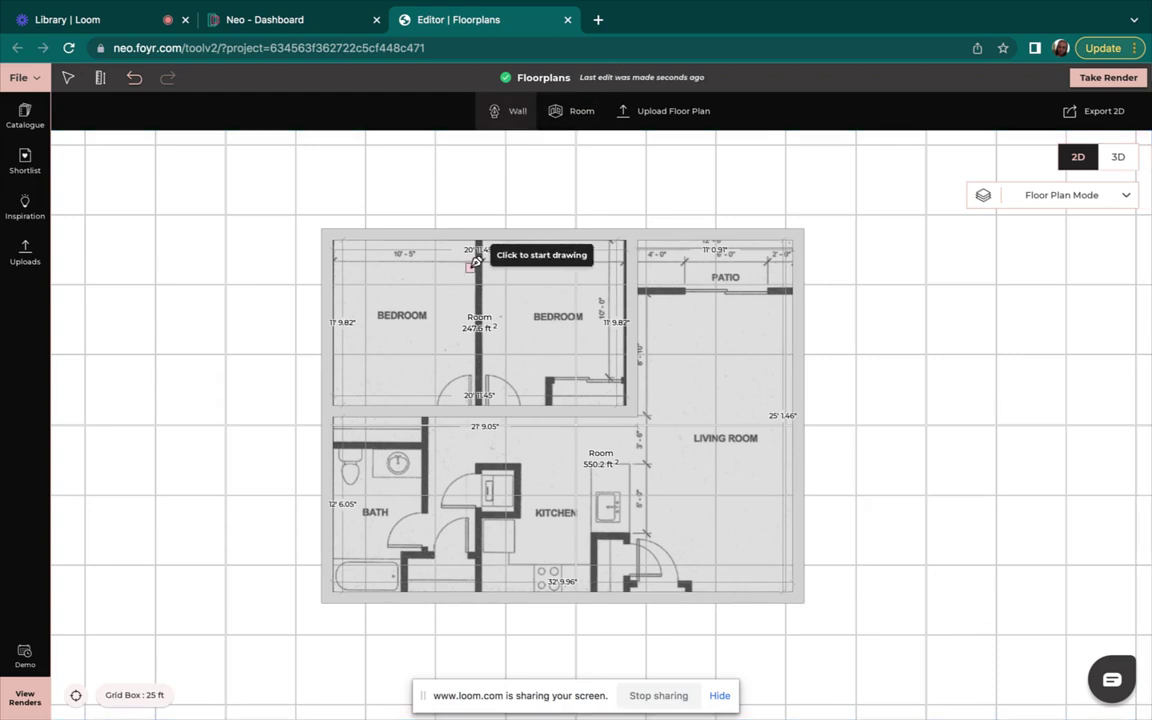
pyautogui.click(481, 240)
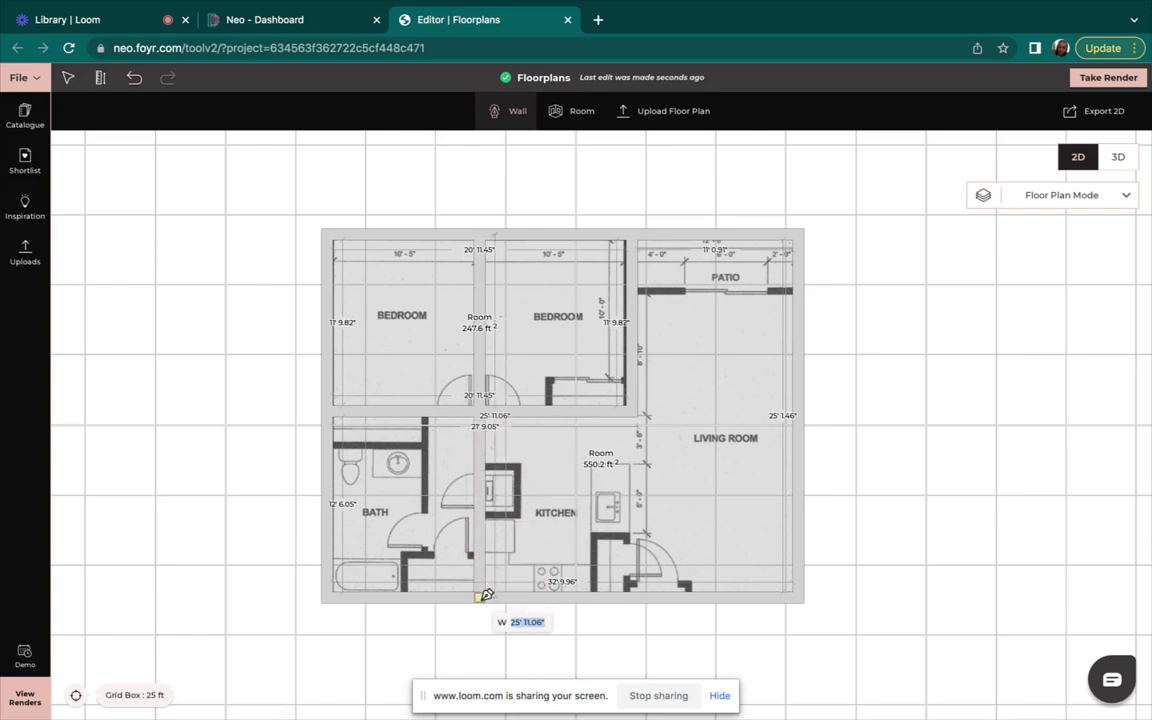
pyautogui.click(481, 597)
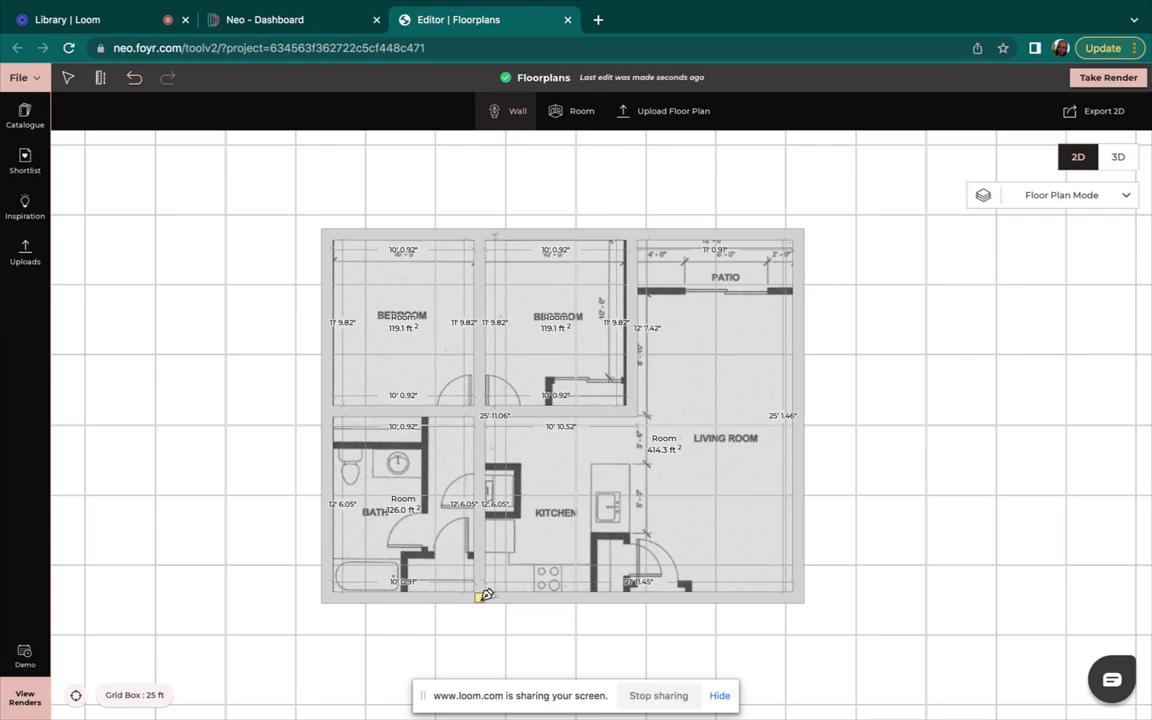
pyautogui.press('Escape')
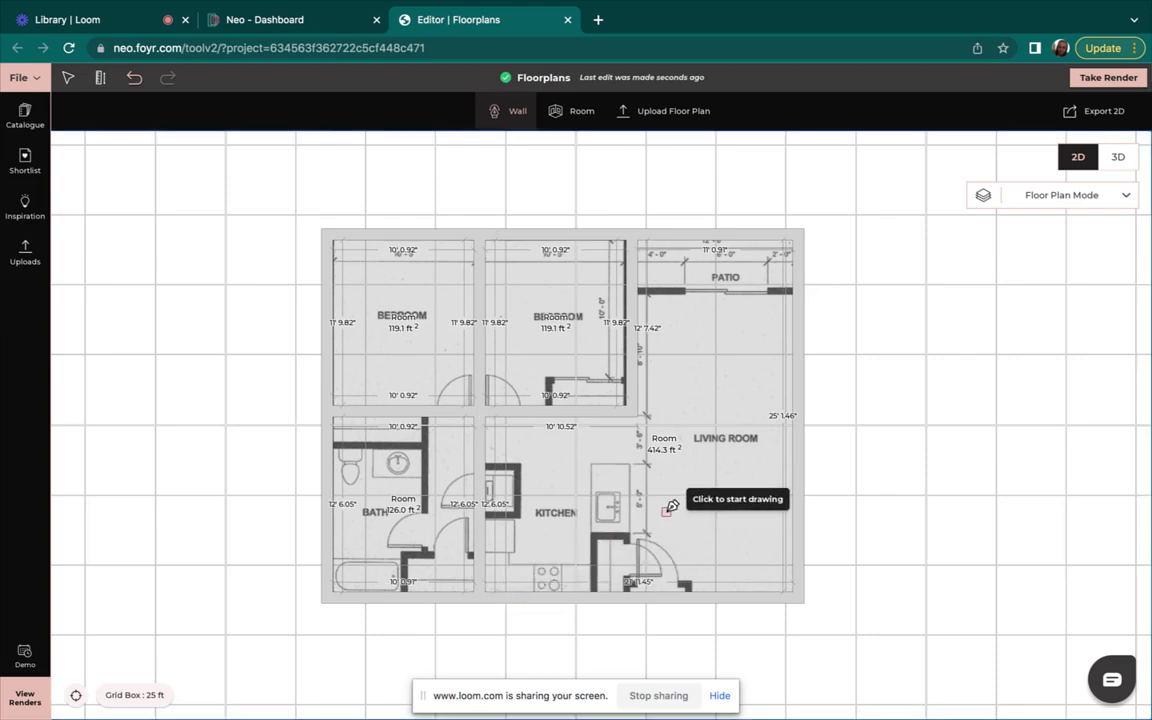
pyautogui.press('Escape')
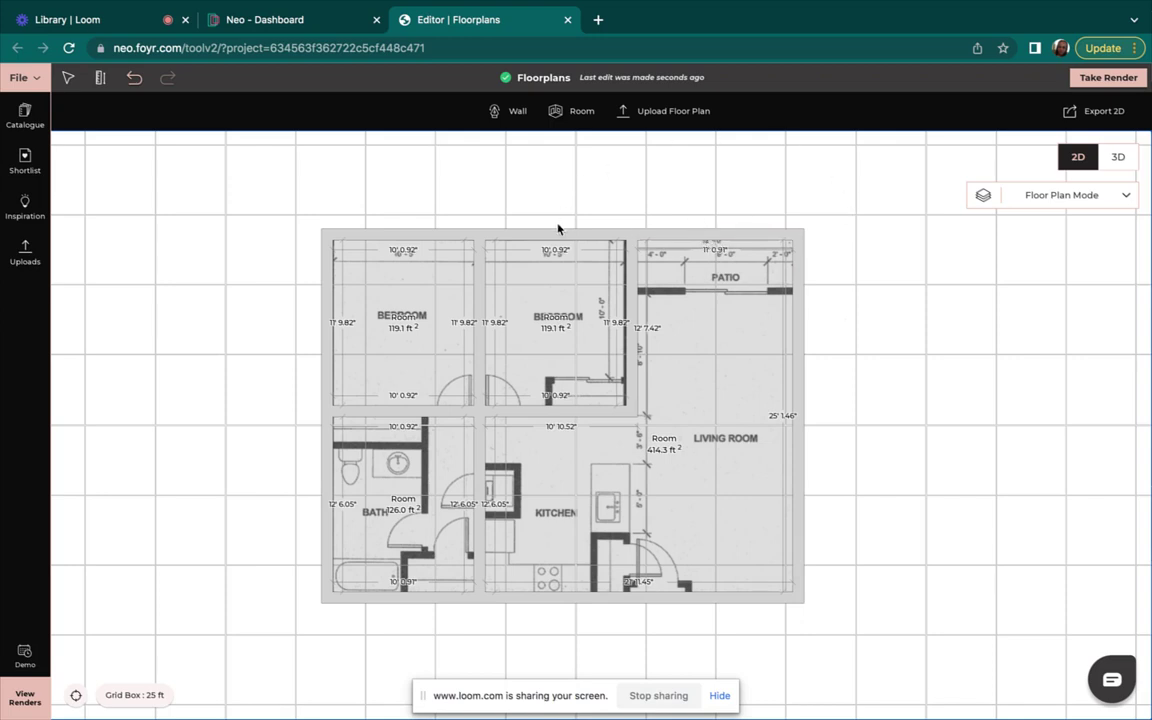
# Set the living room's top wall dimension to 12 ft, enlarging it to 437.5 ft².
pyautogui.click(797, 319)
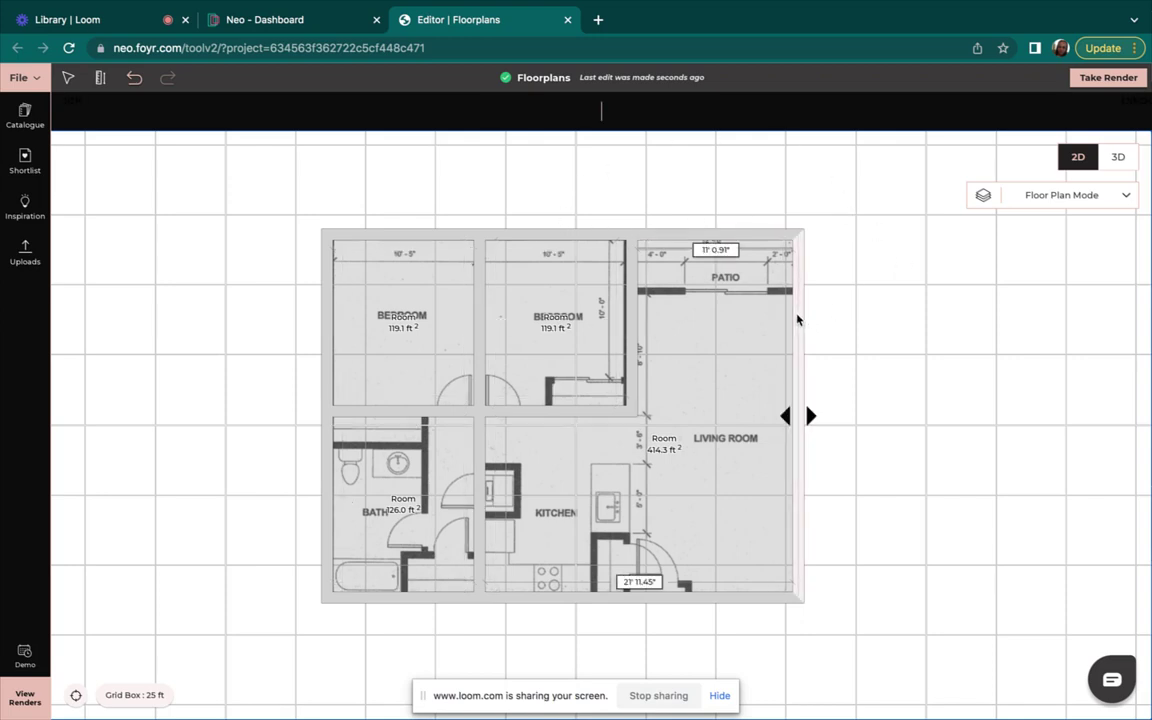
pyautogui.click(706, 249)
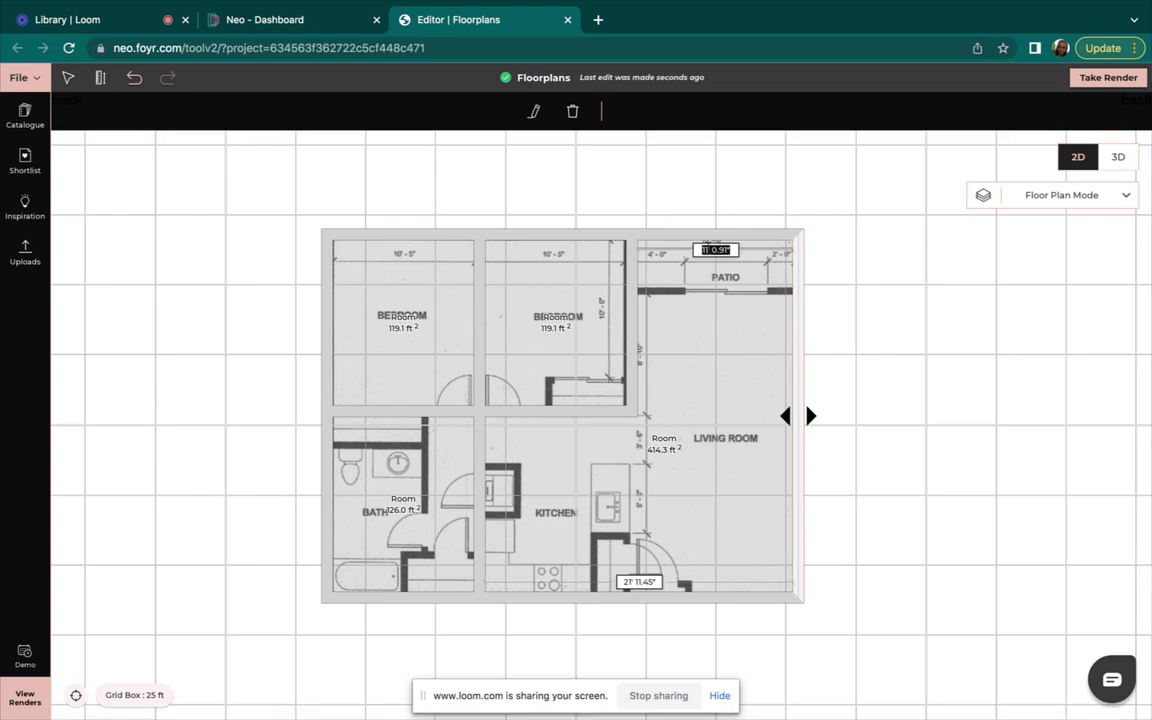
pyautogui.write('12')
pyautogui.press('Return')
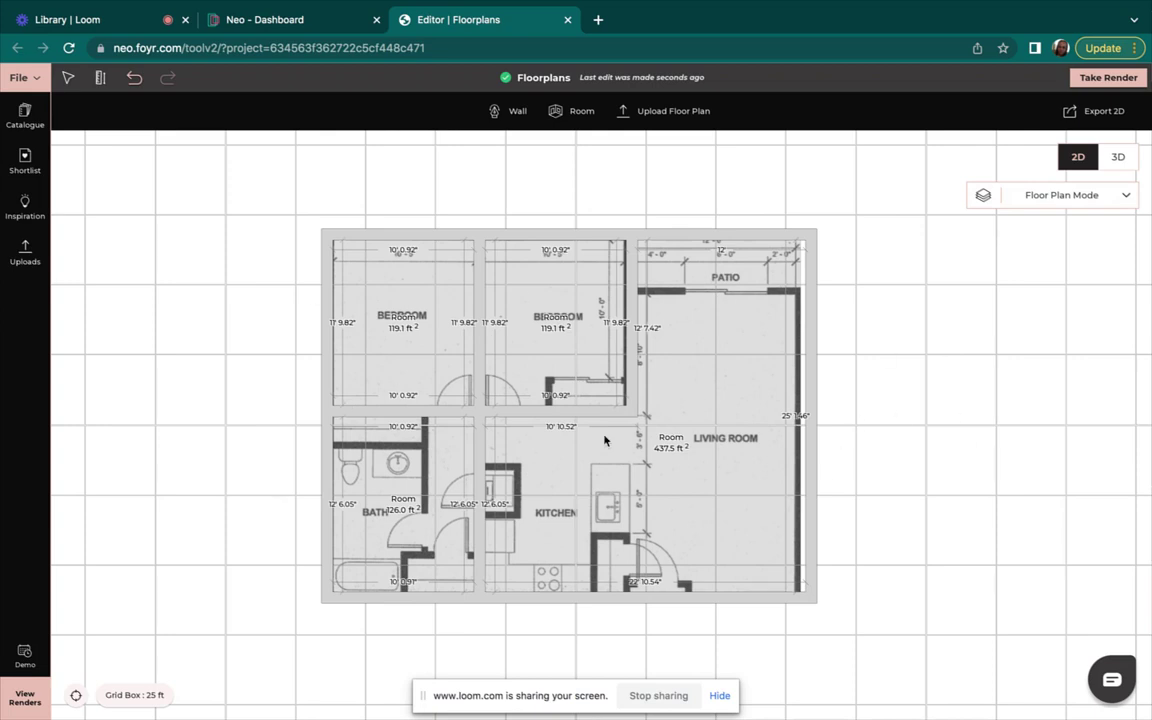
pyautogui.click(1122, 165)
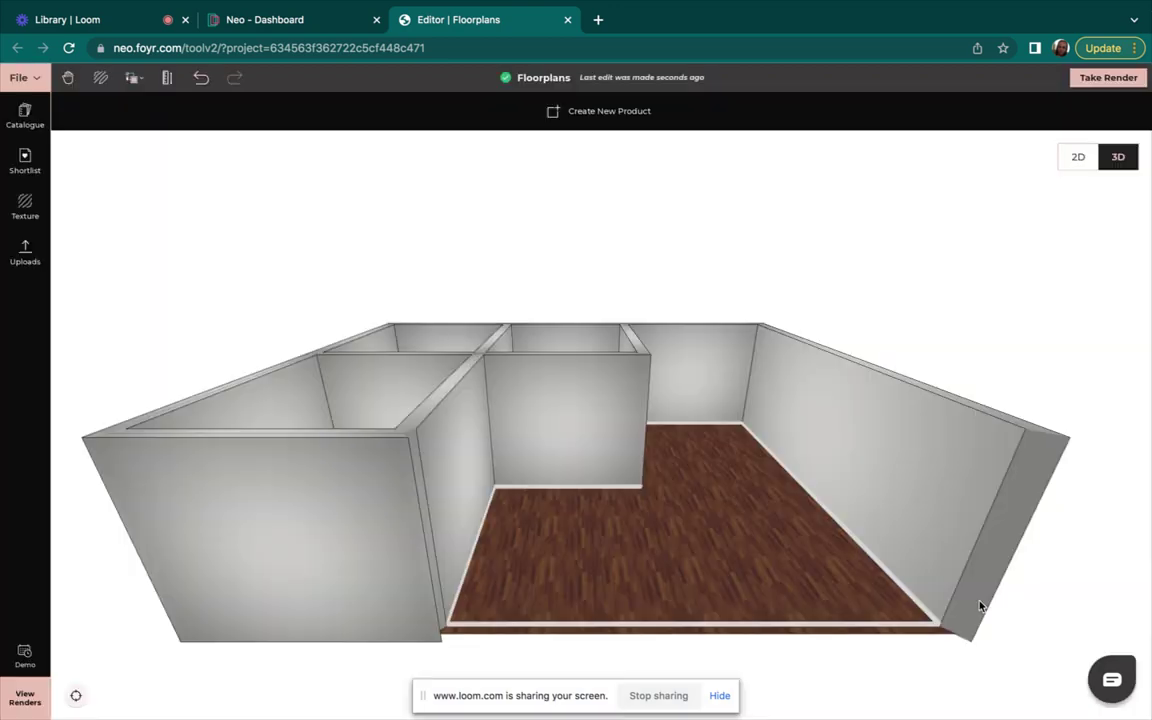
pyautogui.moveTo(969, 596)
pyautogui.mouseDown()
pyautogui.moveTo(728, 572)
pyautogui.moveTo(672, 714)
pyautogui.mouseUp()
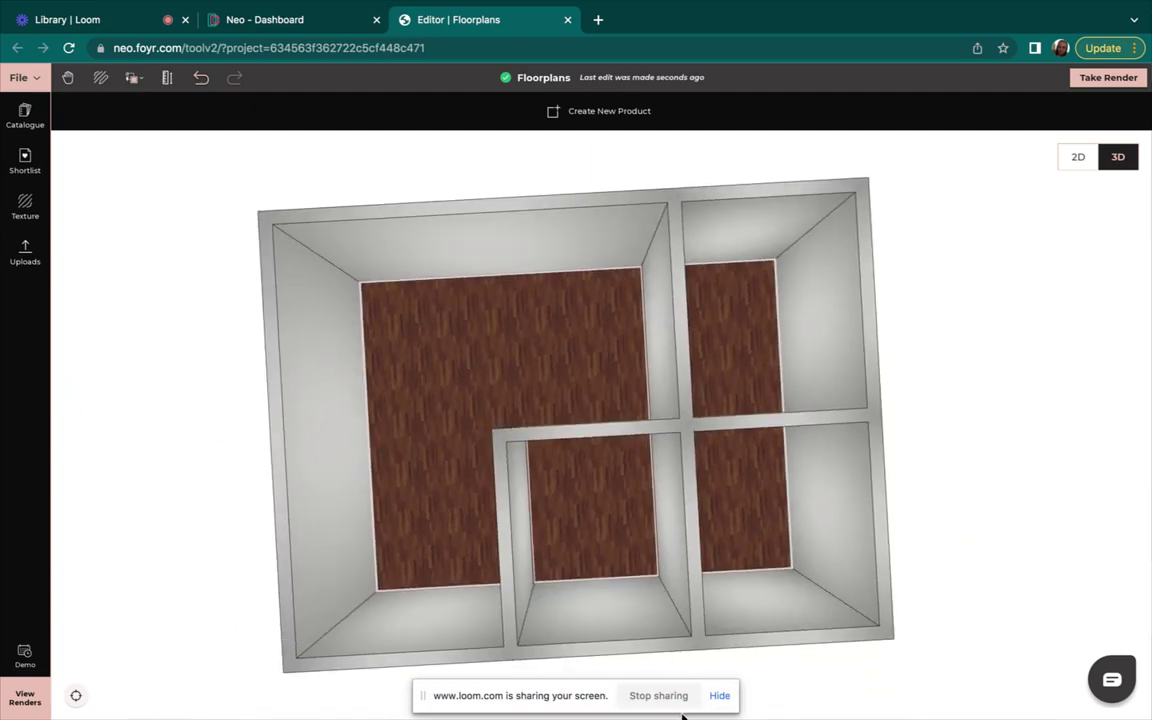
pyautogui.moveTo(672, 714)
pyautogui.mouseDown()
pyautogui.moveTo(418, 640)
pyautogui.moveTo(368, 600)
pyautogui.mouseUp()
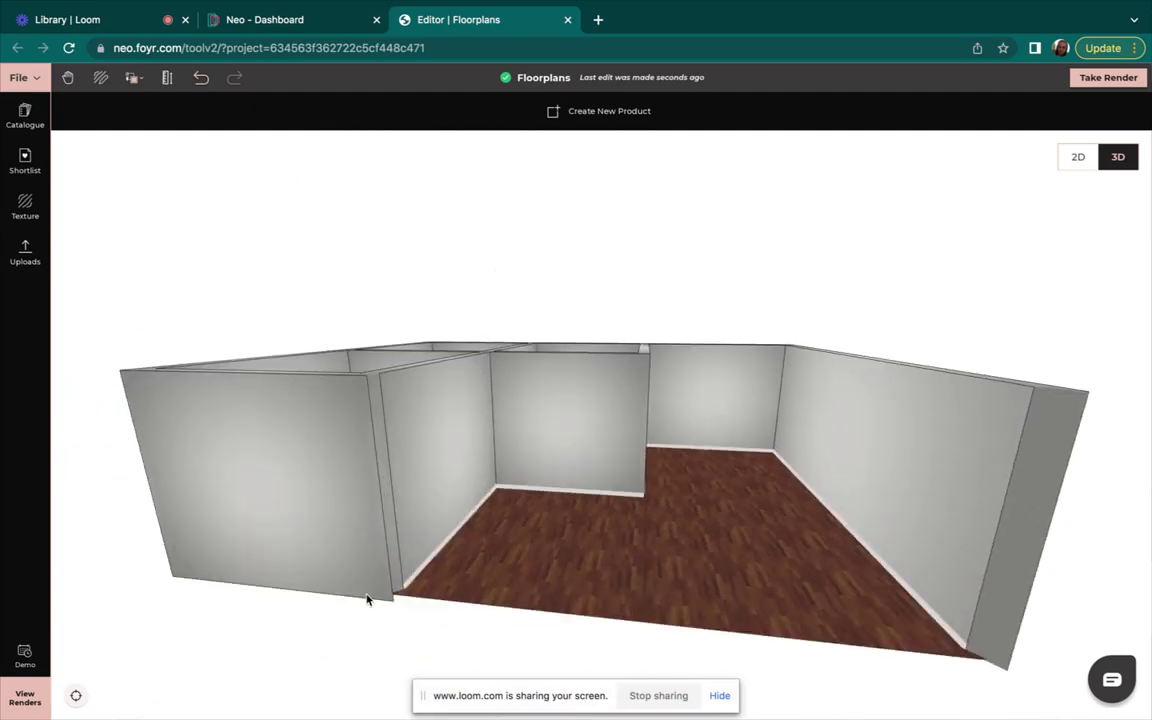
pyautogui.click(1075, 160)
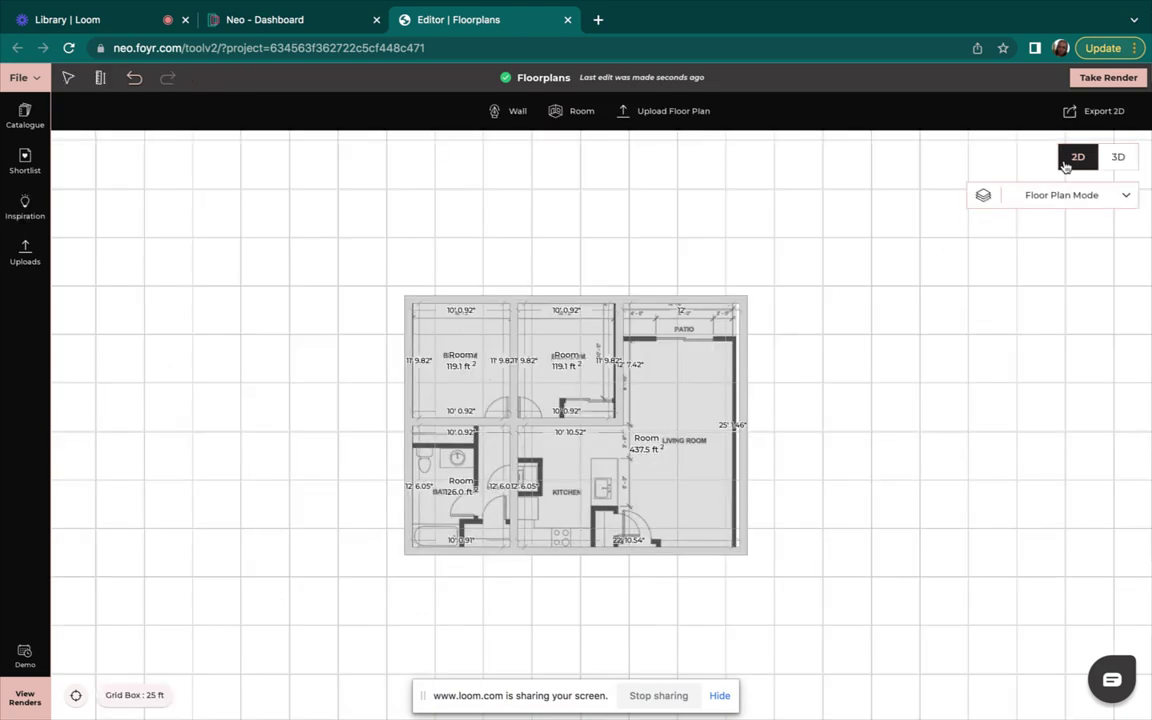